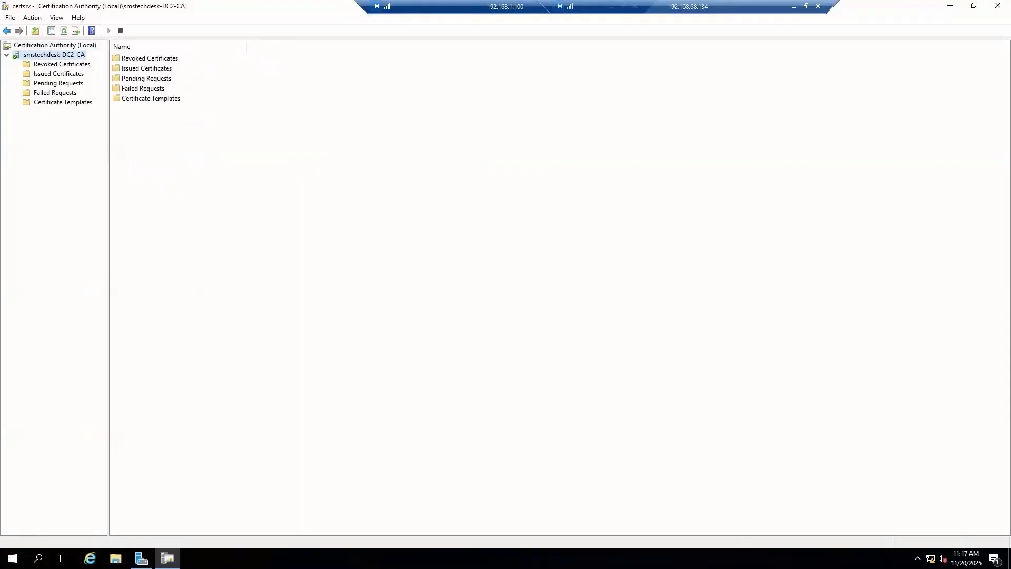
Step: Show the certificate templates issued by the smstechdesk-DC2-CA certification authority
left_click(55, 102)
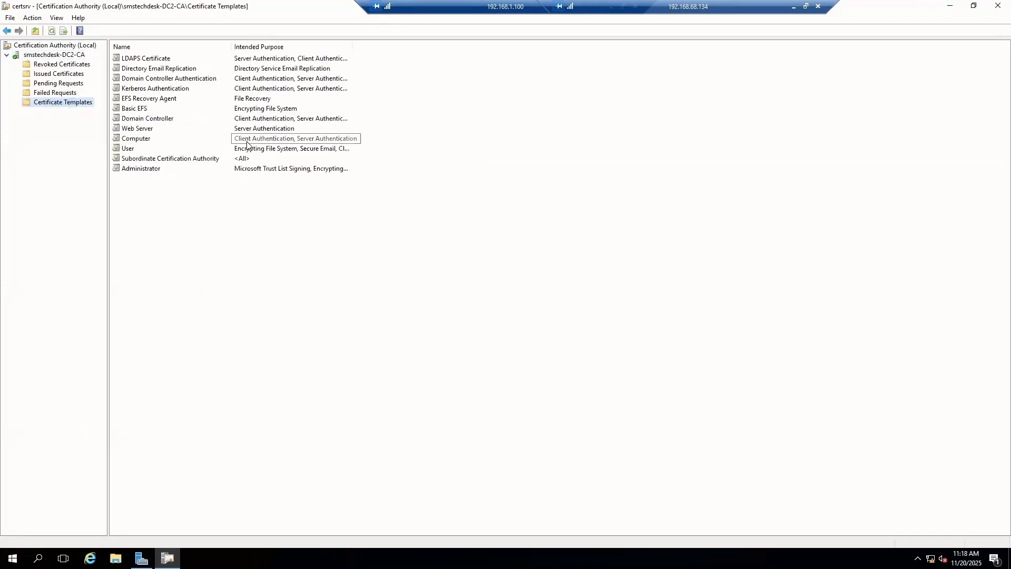
left_click(38, 558)
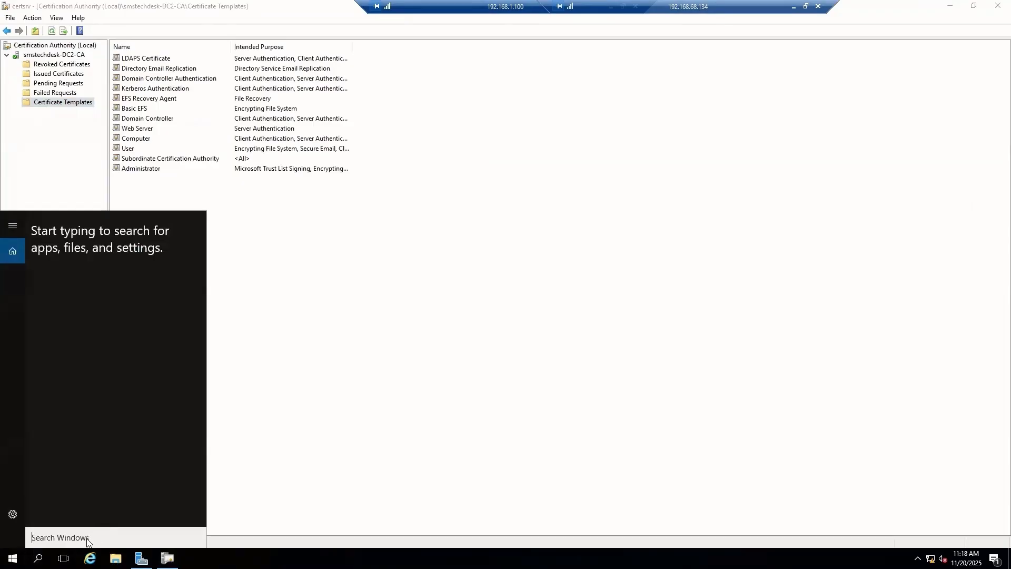
type("certsrv")
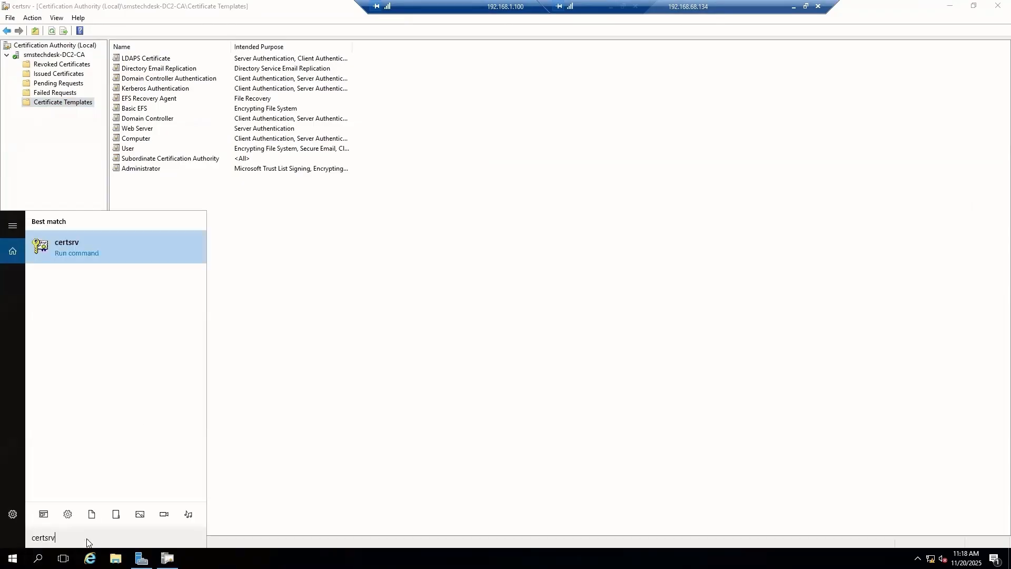
left_click(78, 238)
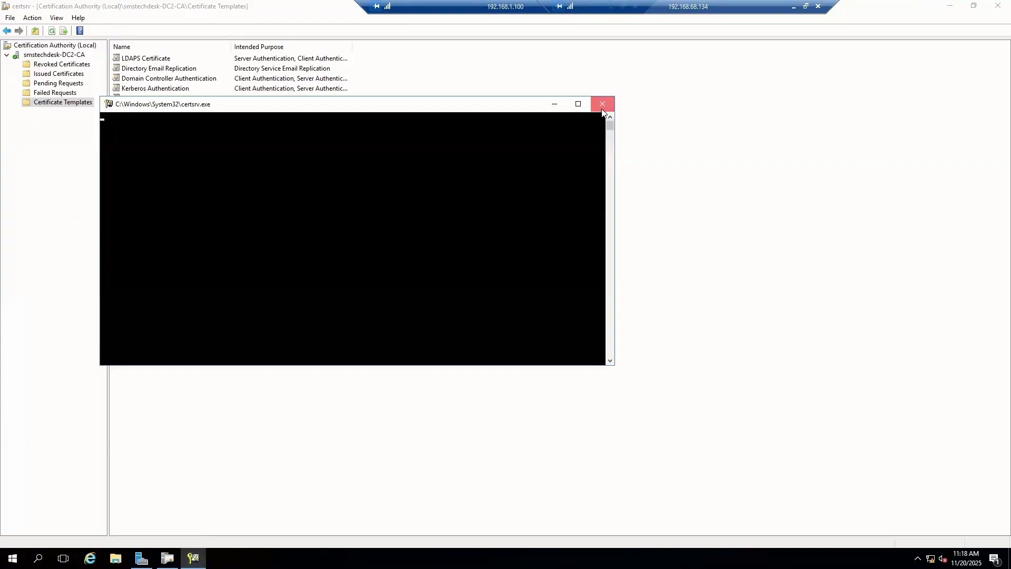
Step: Open an empty Microsoft Management Console by running the mmc command
left_click(38, 557)
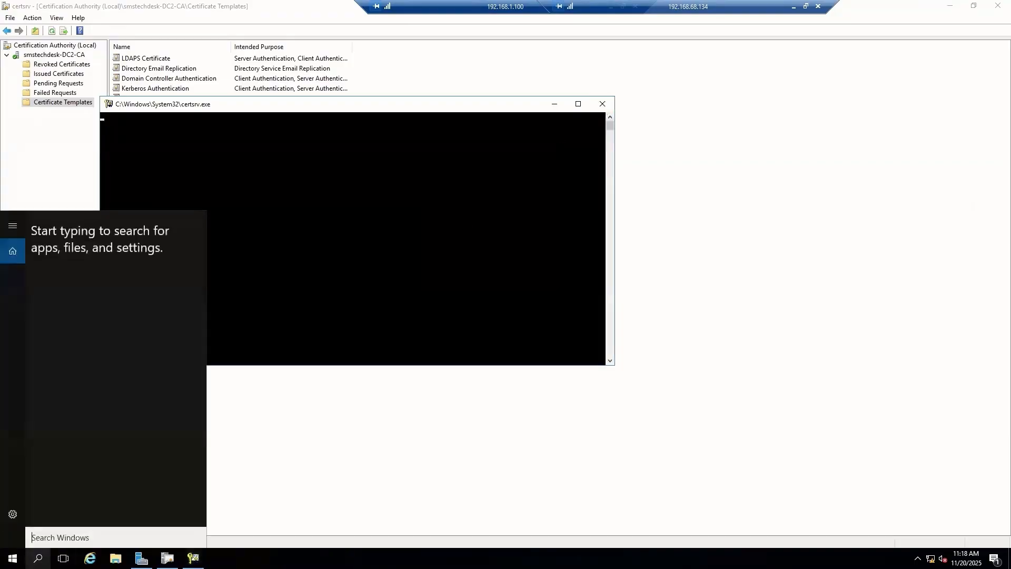
type("run")
key("Return")
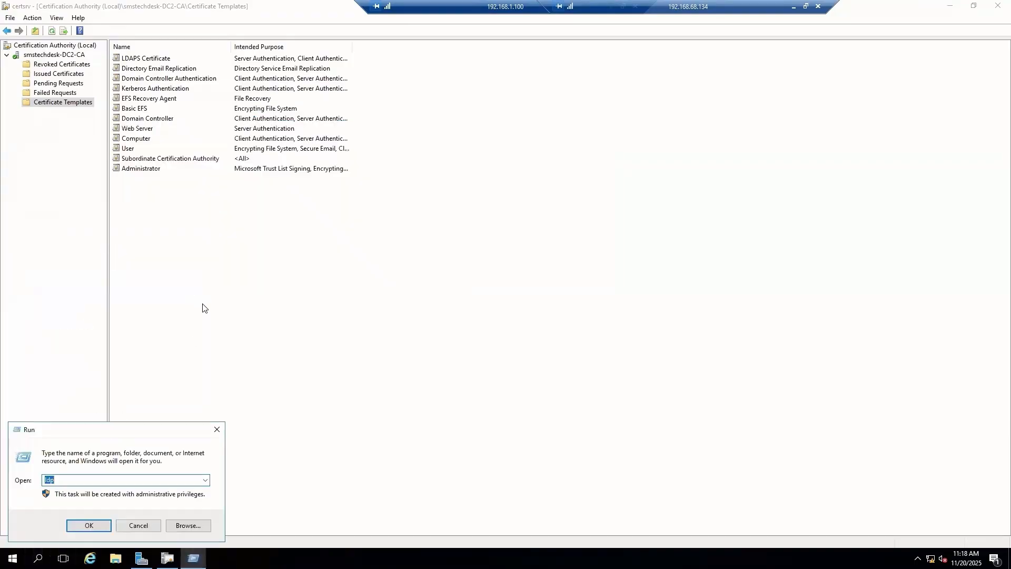
key("BackSpace")
type("mmc")
key("Return")
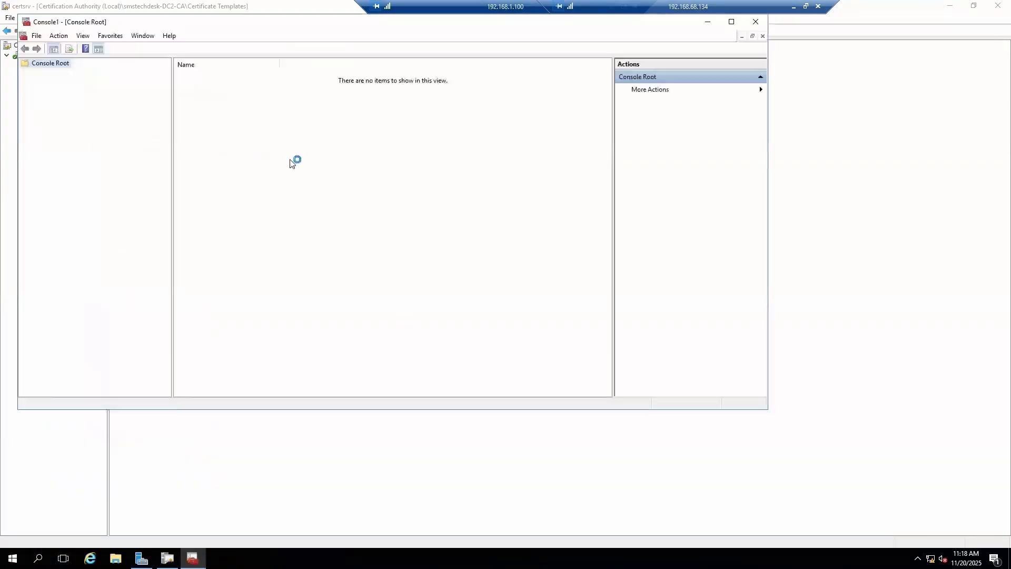
Step: Add the Certificate Templates snap-in to the console
left_click(59, 35)
mouse_move(38, 36)
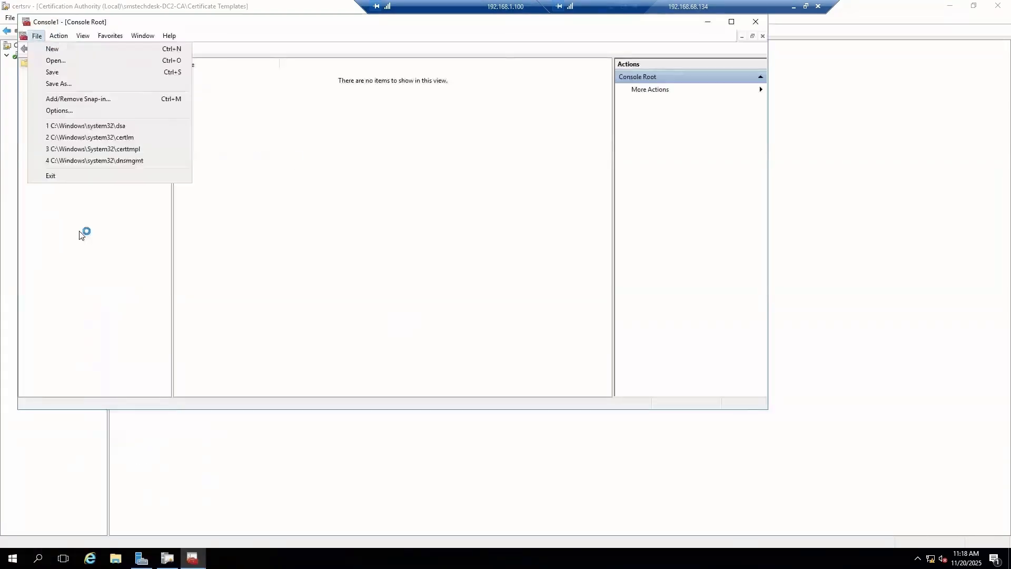
left_click(77, 99)
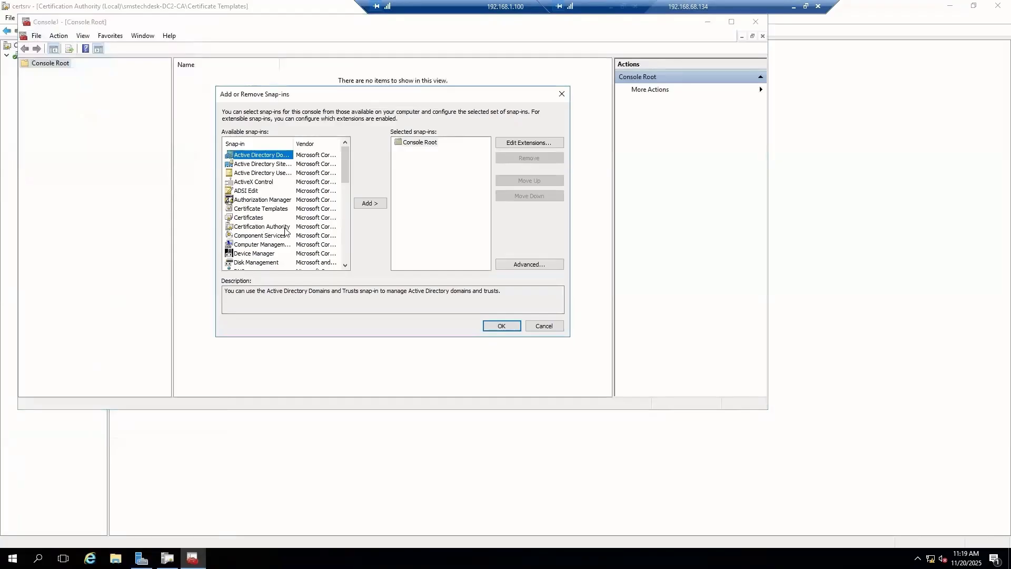
left_click(263, 208)
left_click(369, 202)
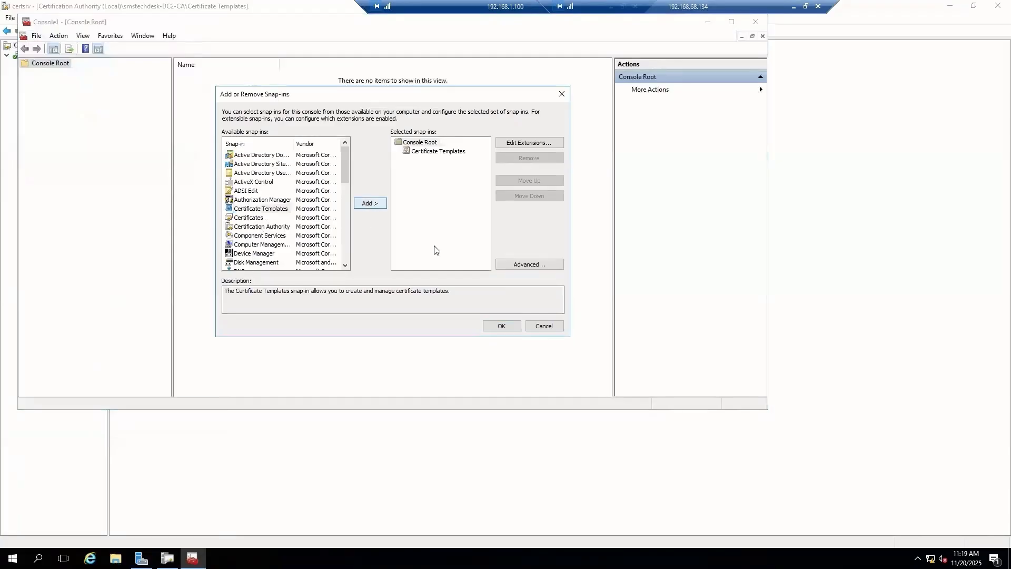
left_click(501, 326)
Step: Maximize the console window and display the list under Certificate Templates
left_click_drag(291, 23, 422, 43)
double_click(422, 43)
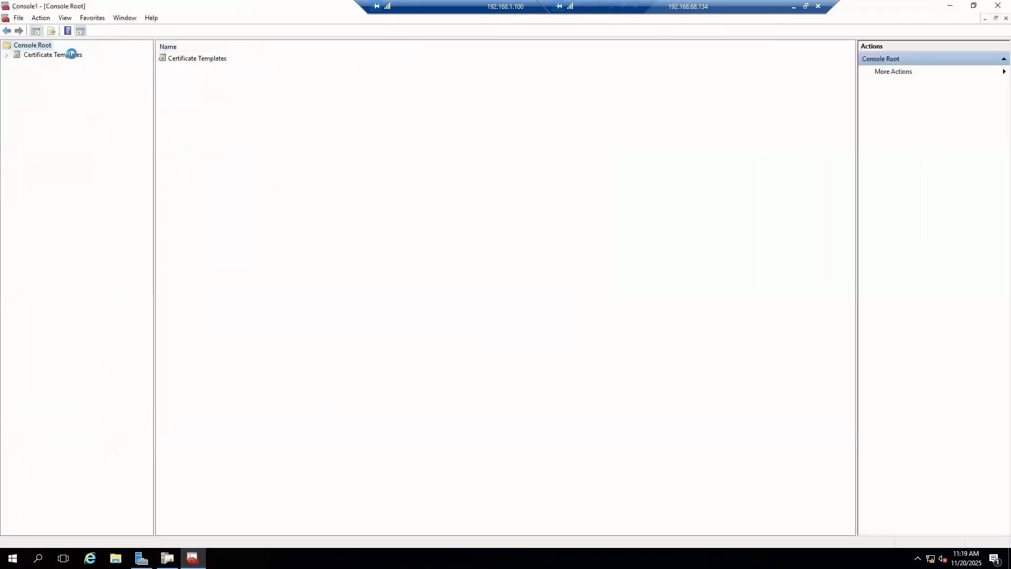
left_click(71, 54)
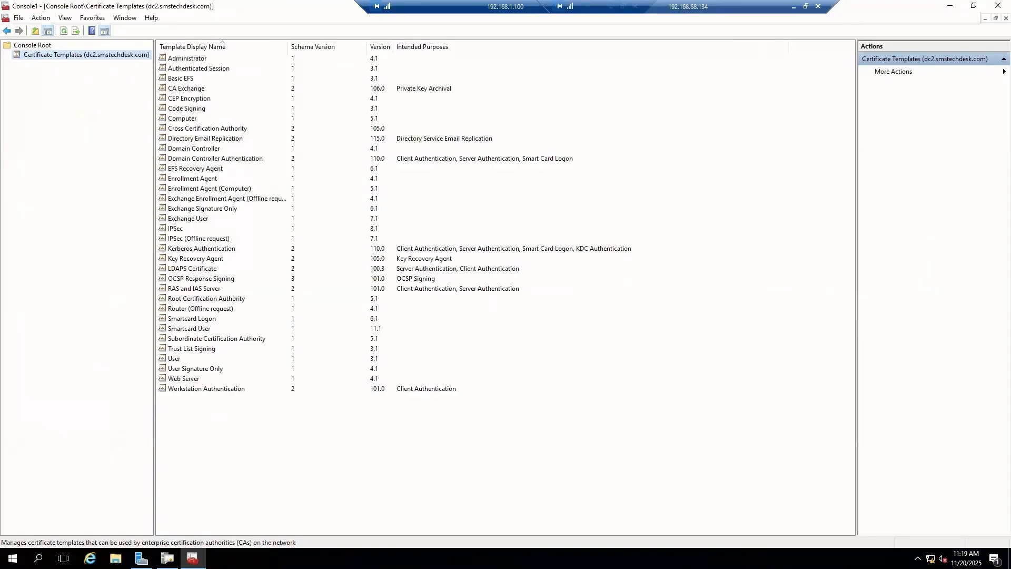
Step: Duplicate the Web Server certificate template
left_click(213, 379)
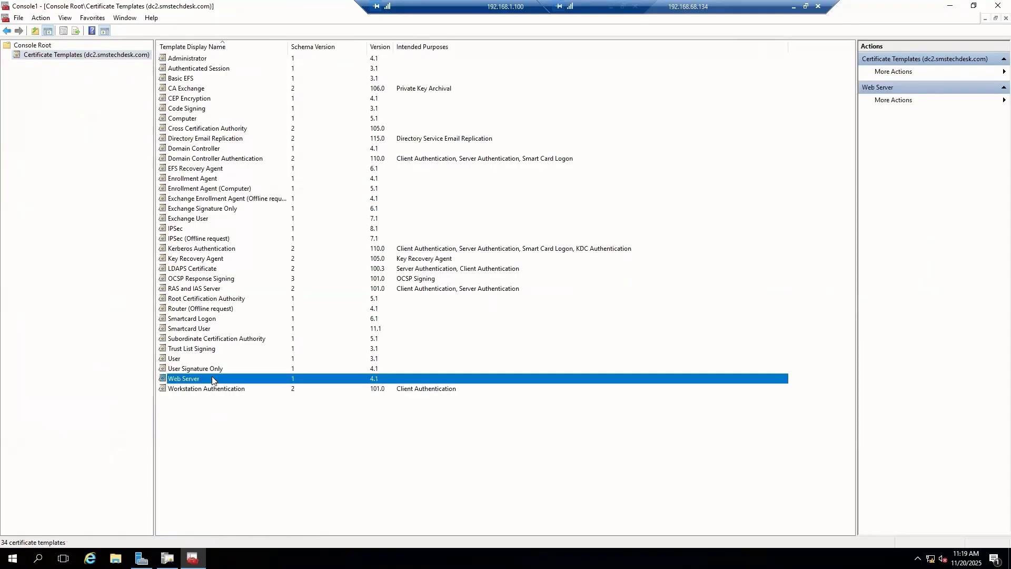
right_click(212, 379)
left_click(251, 384)
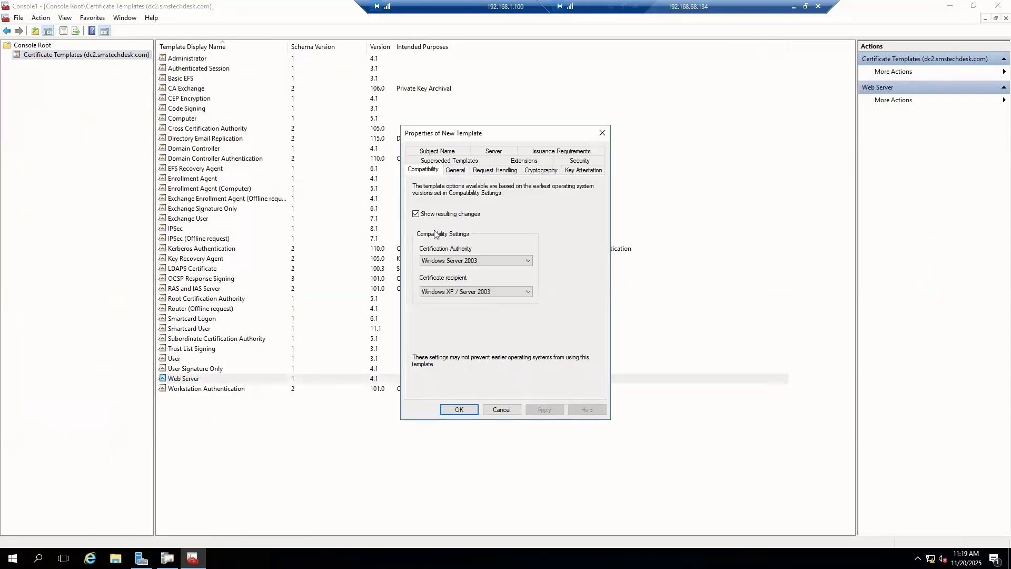
Step: Set the new template's compatibility to Windows Server 2008 R2 for the Certification Authority and Windows 7 / Server 2008 R2 for the certificate recipient
left_click(483, 261)
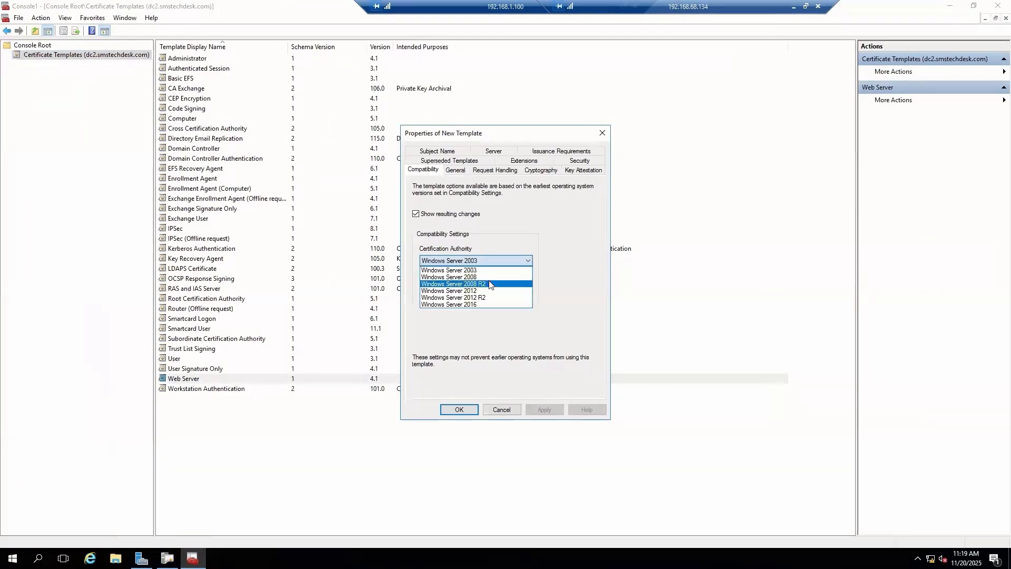
left_click(491, 285)
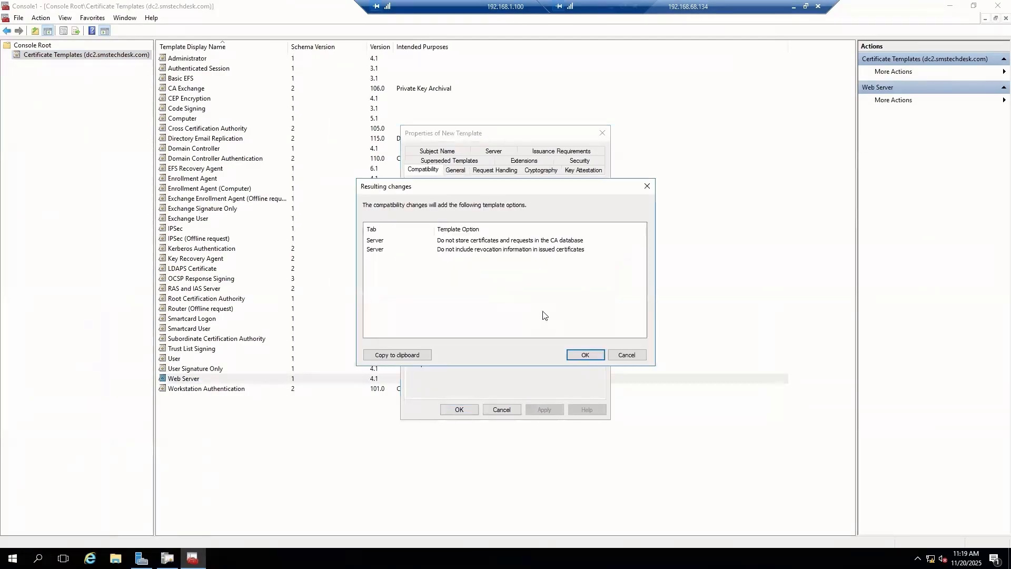
left_click(582, 353)
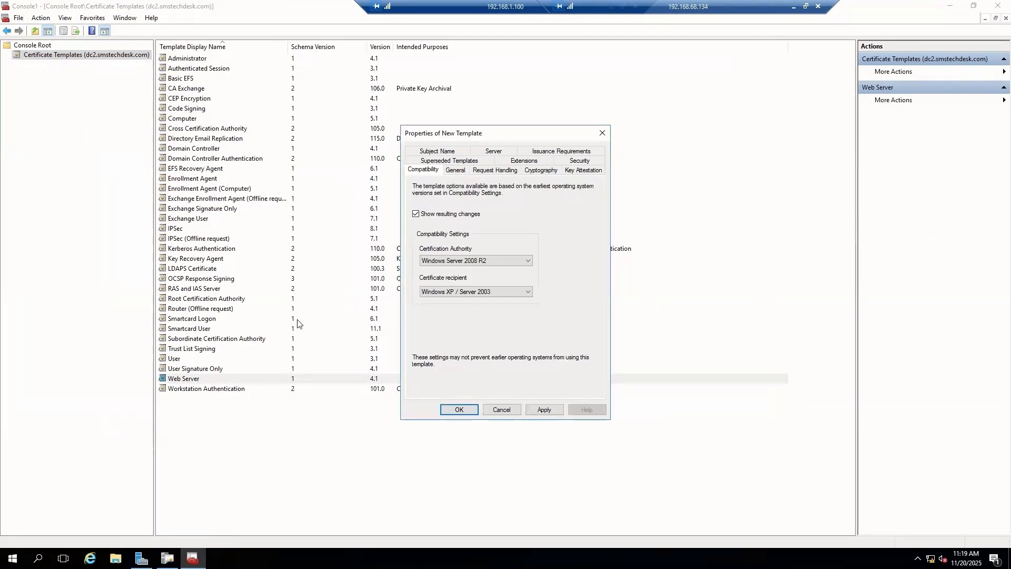
left_click(480, 292)
left_click(484, 318)
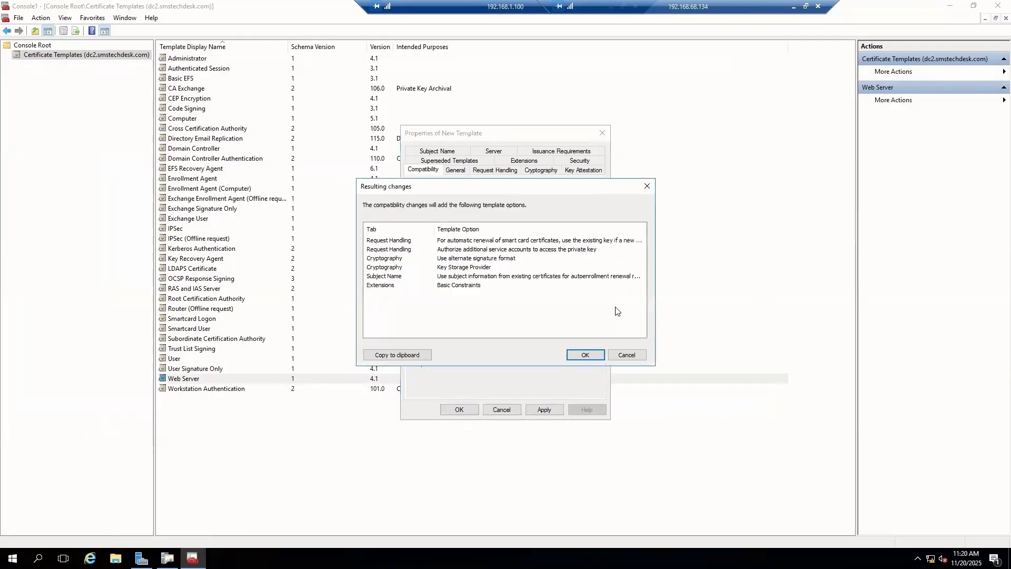
left_click(585, 355)
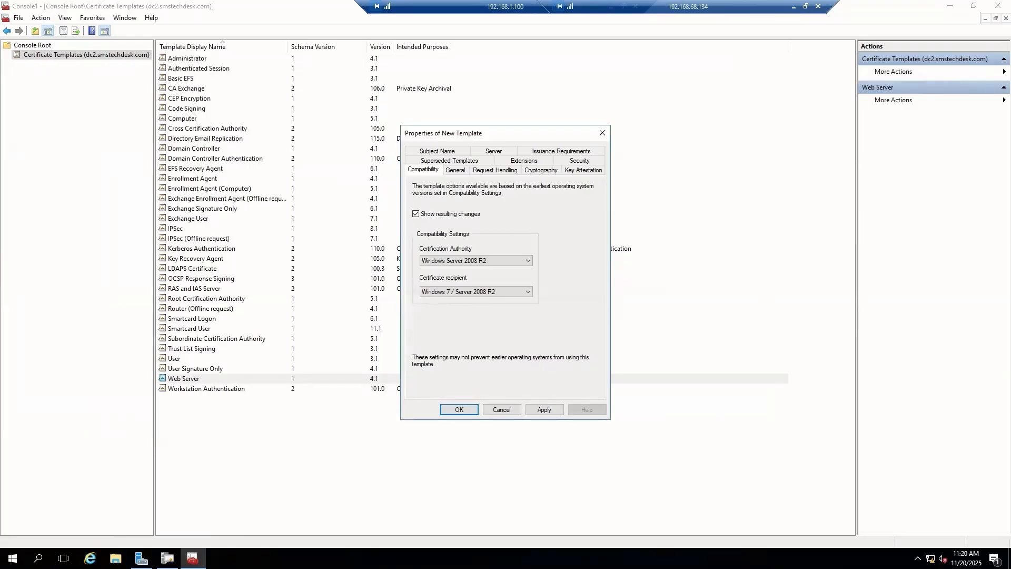
Step: Enable the Basic Constraints extension in the new template
left_click(522, 163)
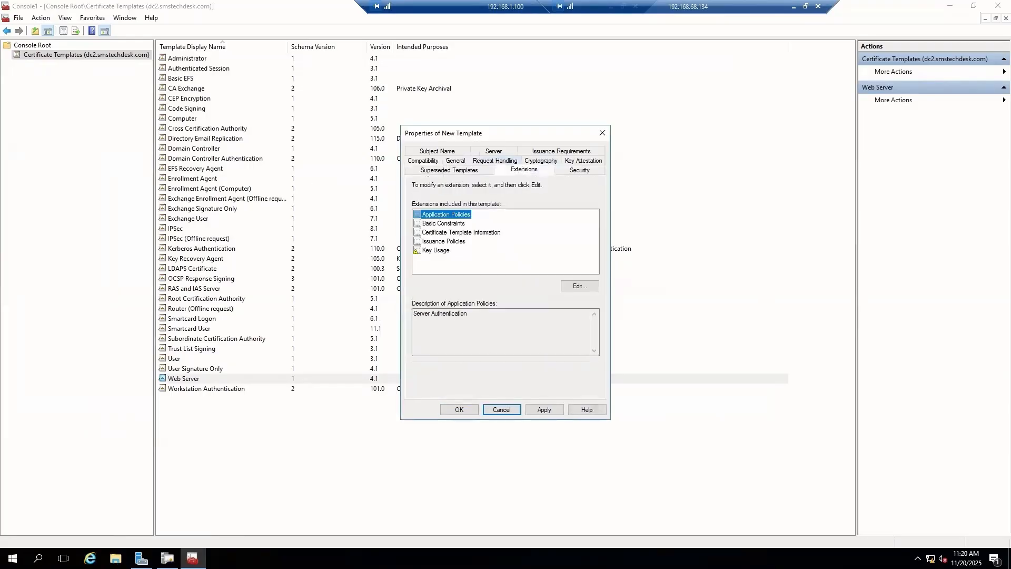
left_click(443, 224)
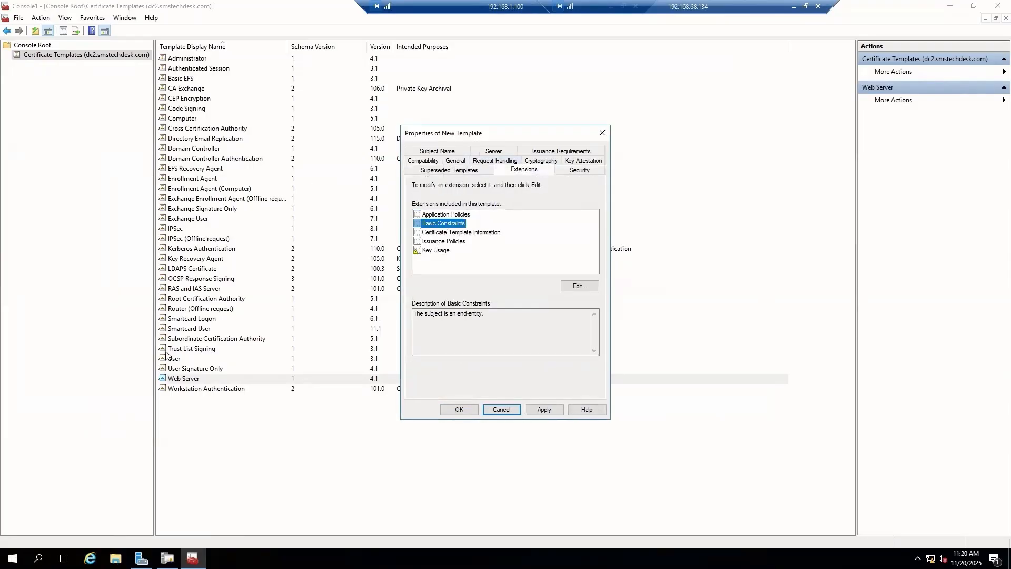
left_click(580, 286)
left_click(473, 253)
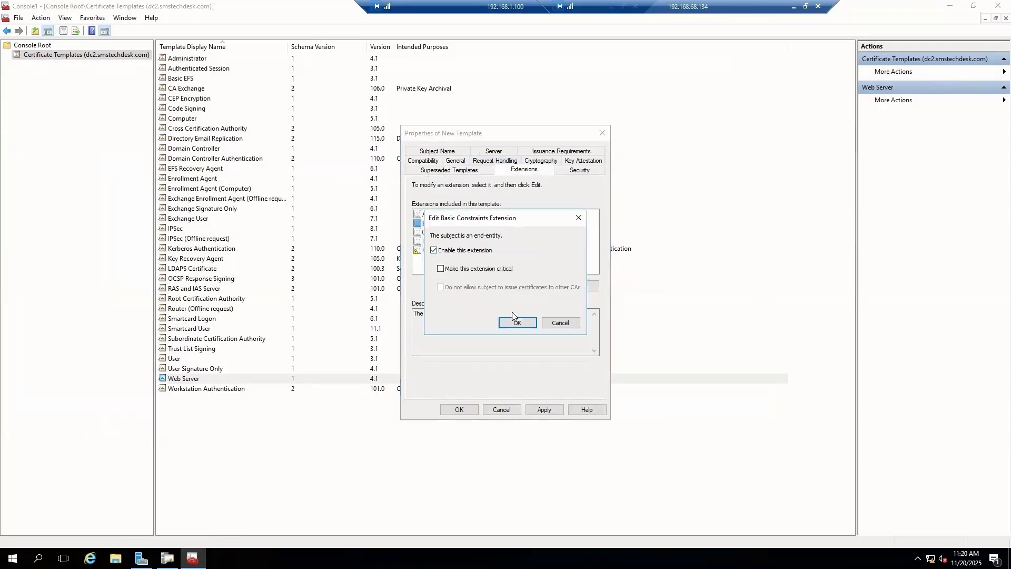
left_click(518, 323)
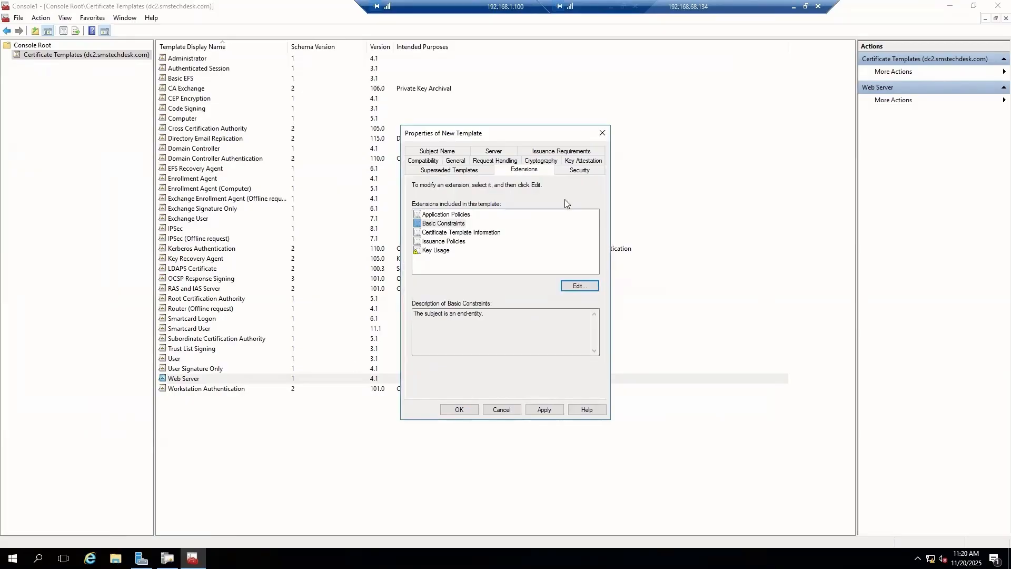
Step: Review the Domain Admins permissions in the new template's security settings
left_click(581, 171)
left_click(526, 212)
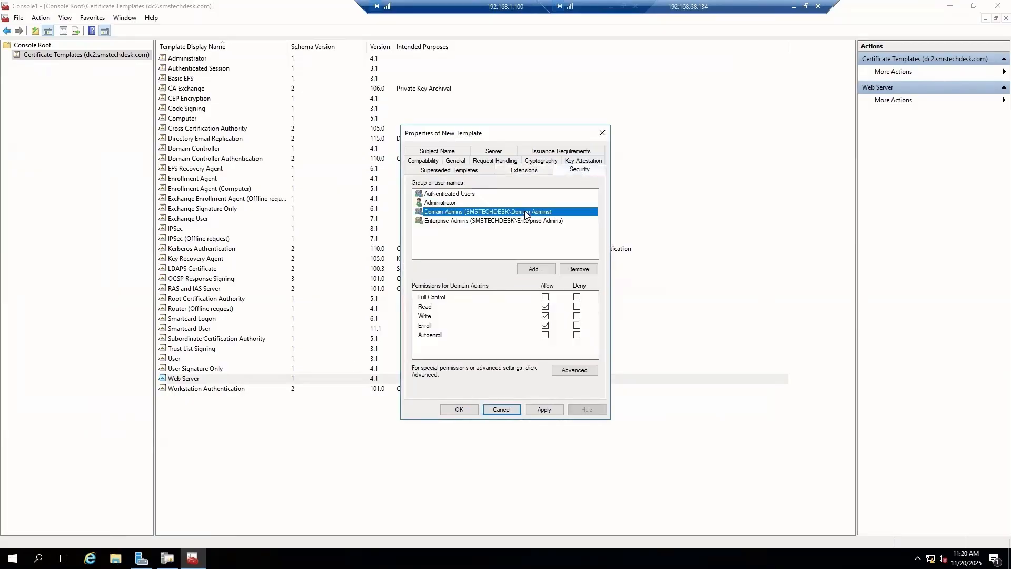
left_click(445, 308)
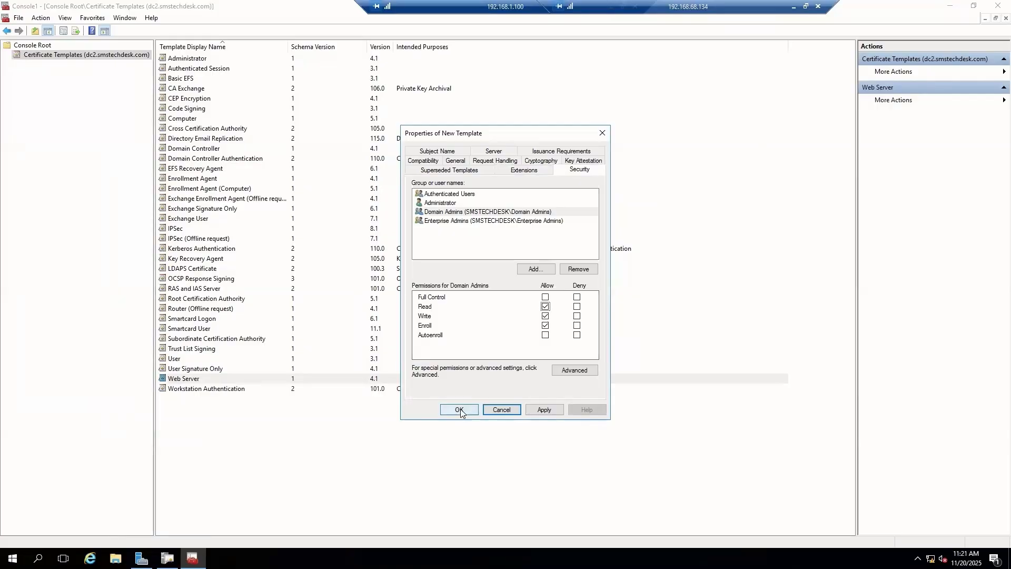
Step: Name the new certificate template NSX and save it
left_click(453, 161)
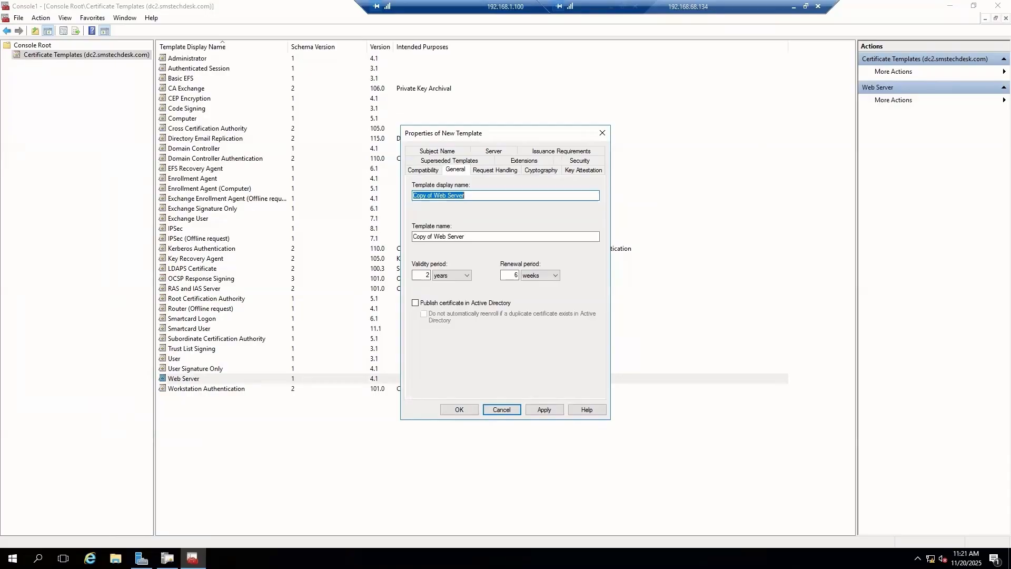
left_click(452, 200)
key("BackSpace")
key("BackSpace")
key("BackSpace")
key("BackSpace")
key("BackSpace")
key("BackSpace")
key("BackSpace")
key("BackSpace")
key("BackSpace")
key("BackSpace")
key("BackSpace")
key("BackSpace")
key("BackSpace")
key("BackSpace")
key("BackSpace")
key("BackSpace")
key("BackSpace")
key("BackSpace")
type("NSX")
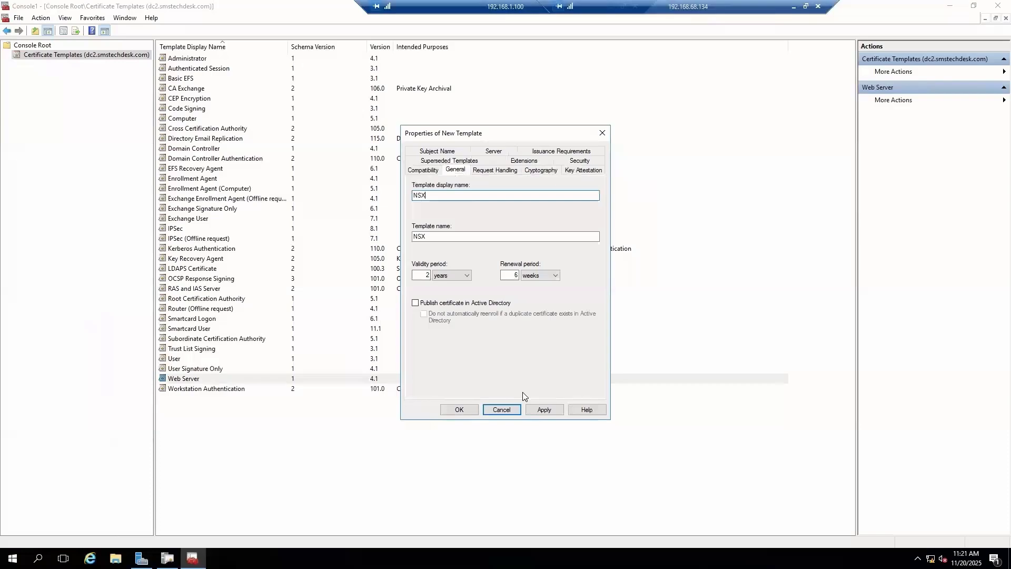
left_click(553, 410)
left_click(456, 409)
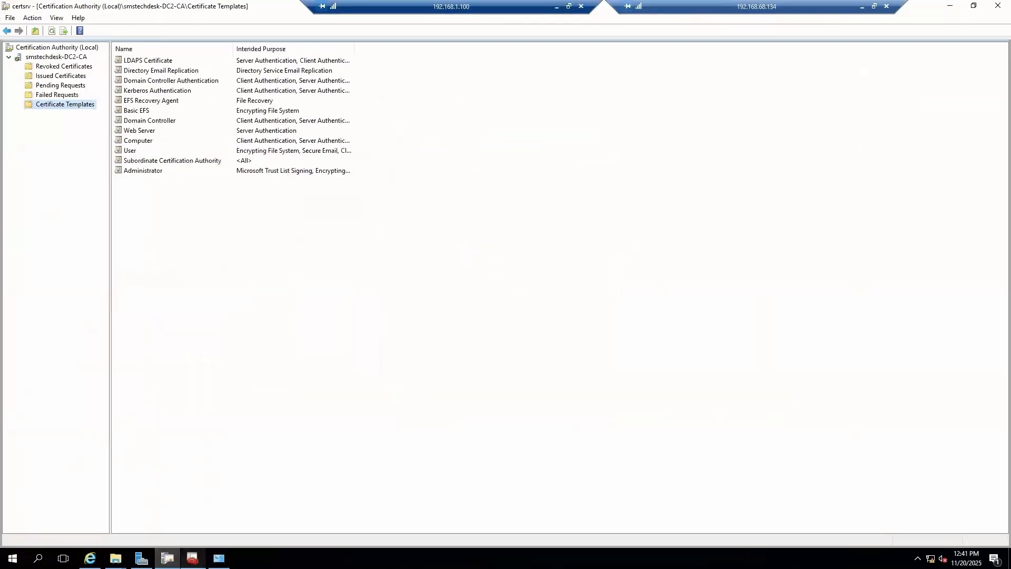
left_click(167, 558)
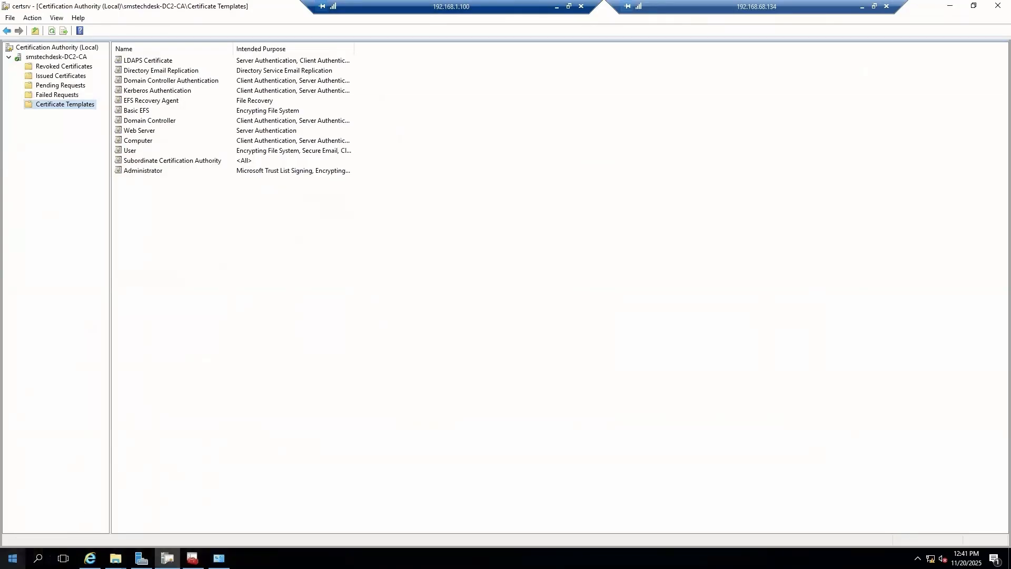
left_click(192, 558)
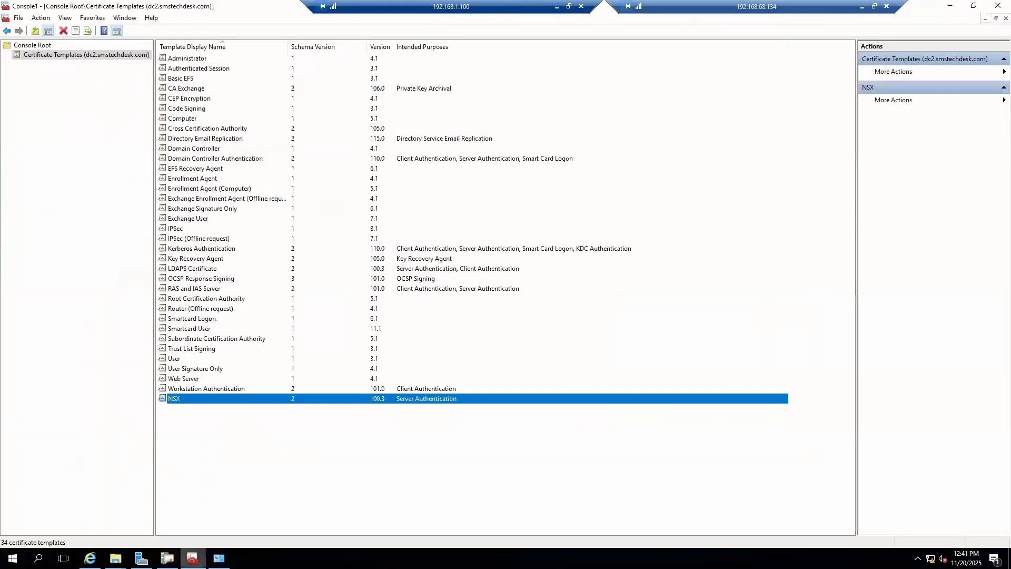
key("alt+Tab")
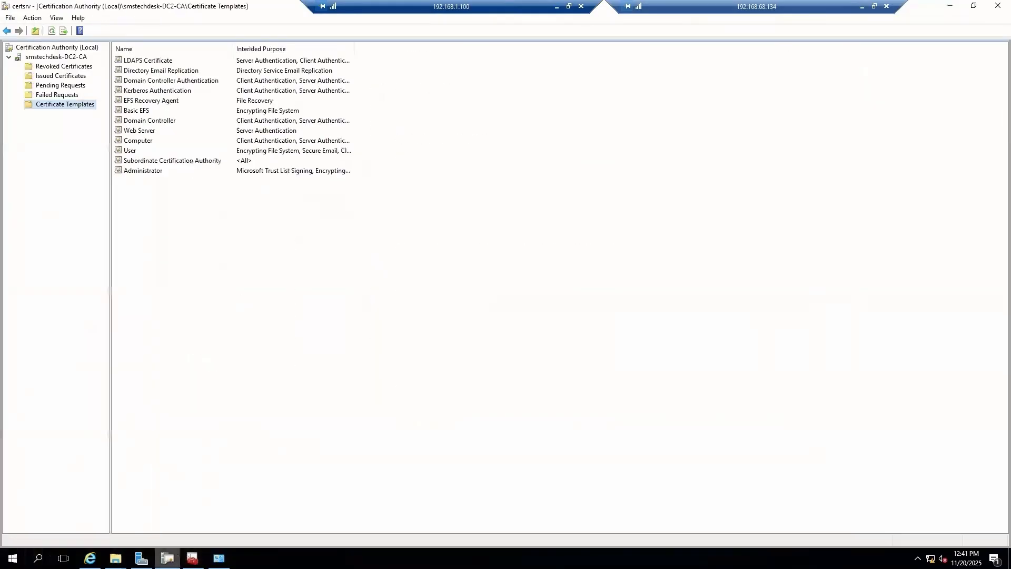
Step: Switch to Server Manager, open another Certification Authority console from it, and minimize Server Manager
left_click(141, 558)
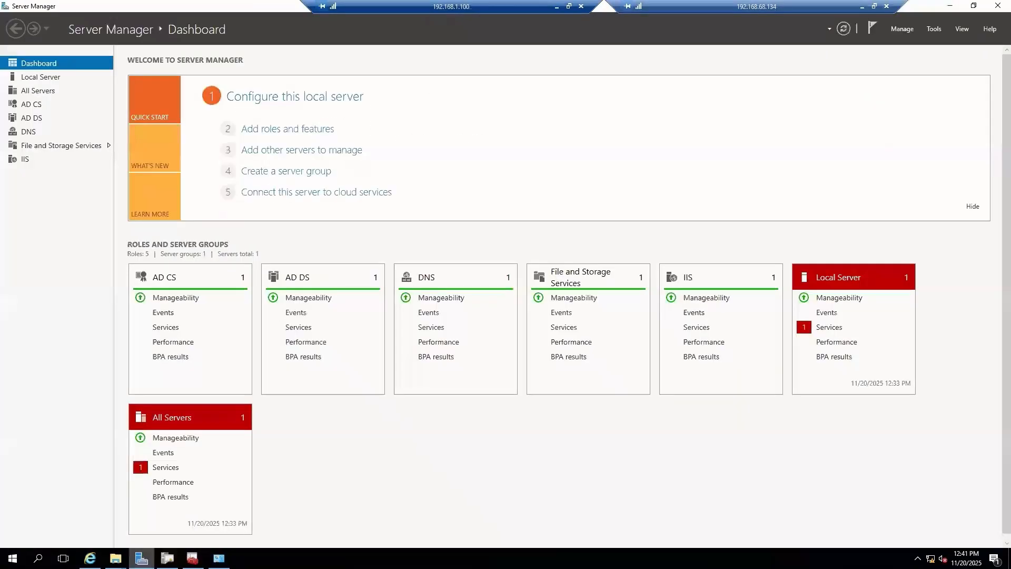
left_click(934, 29)
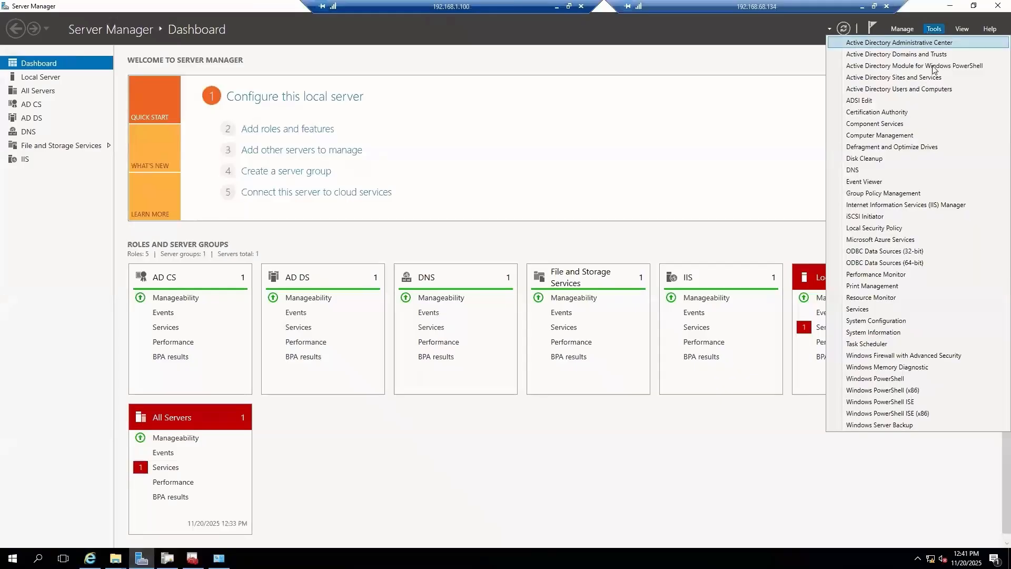
left_click(906, 112)
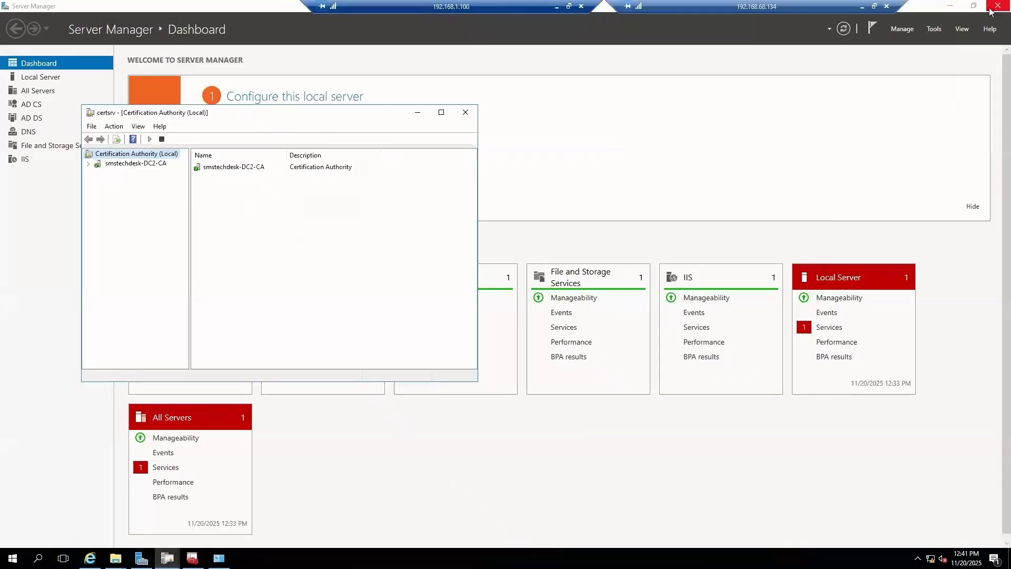
left_click(951, 7)
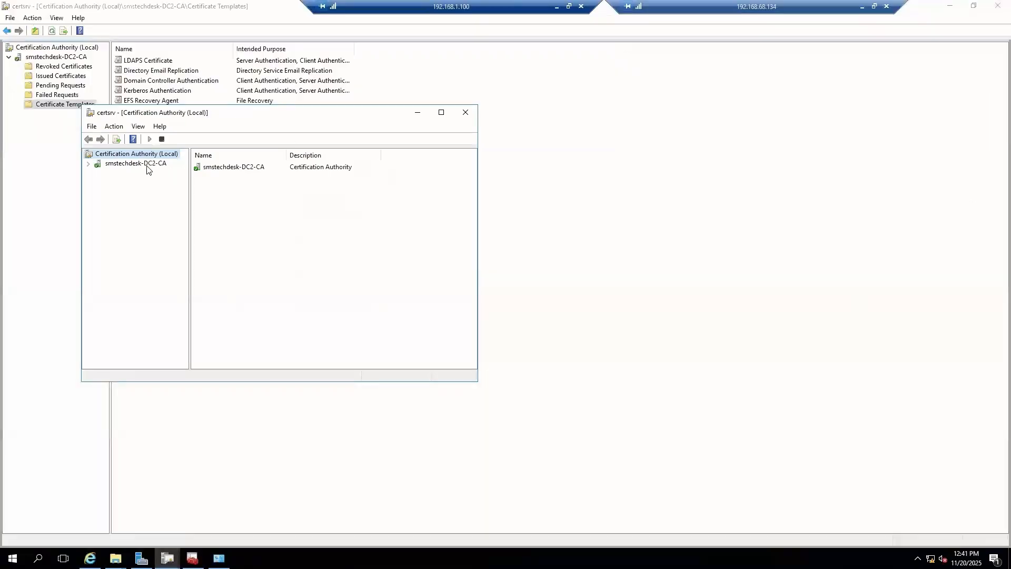
Step: Enable the NSX certificate template for issuance under Certificate Templates of the smstechdesk-DC2-CA certification authority
double_click(147, 165)
left_click(164, 212)
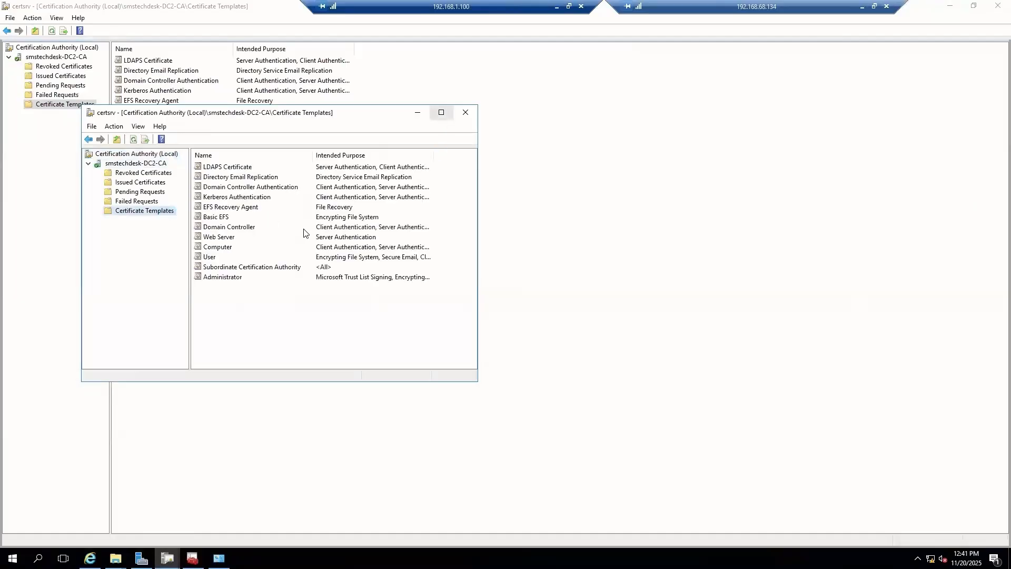
right_click(152, 216)
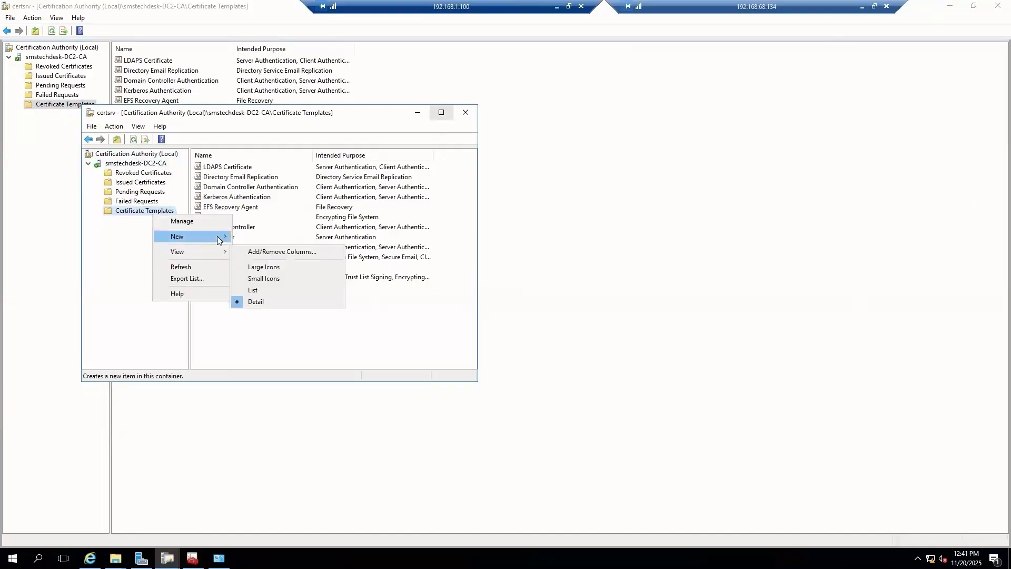
mouse_move(227, 242)
left_click(266, 236)
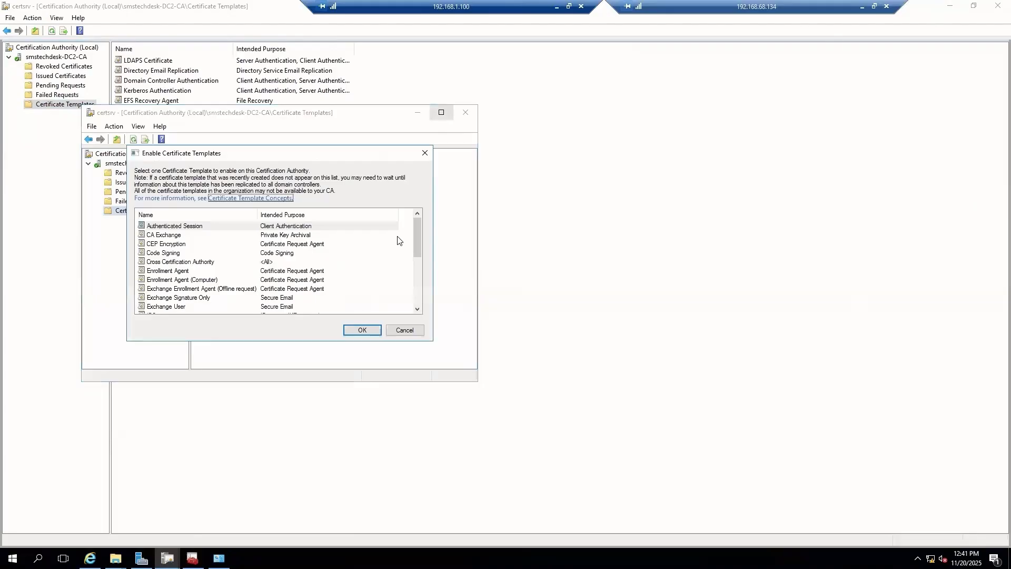
scroll(377, 255, "down", 2)
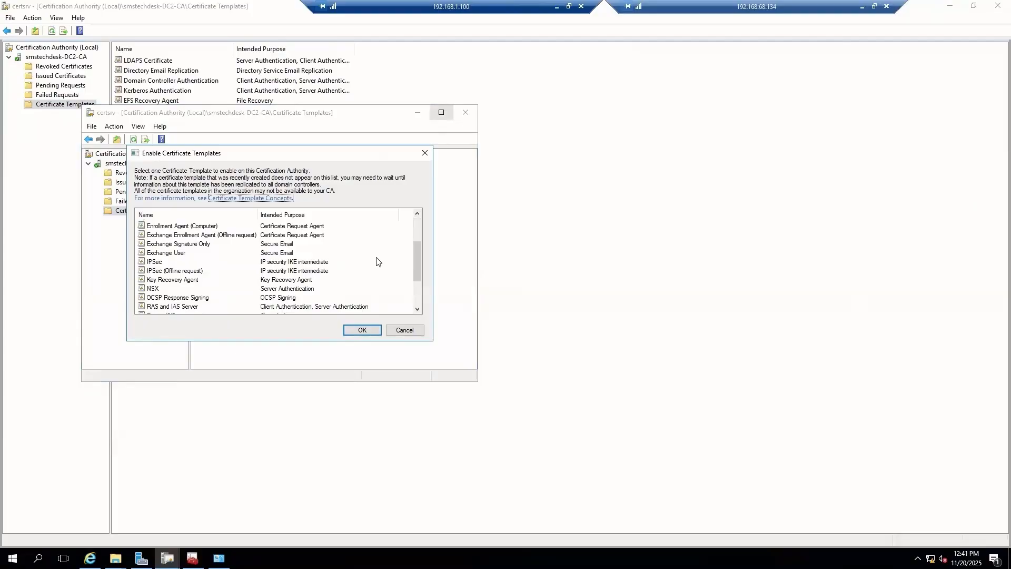
left_click(160, 288)
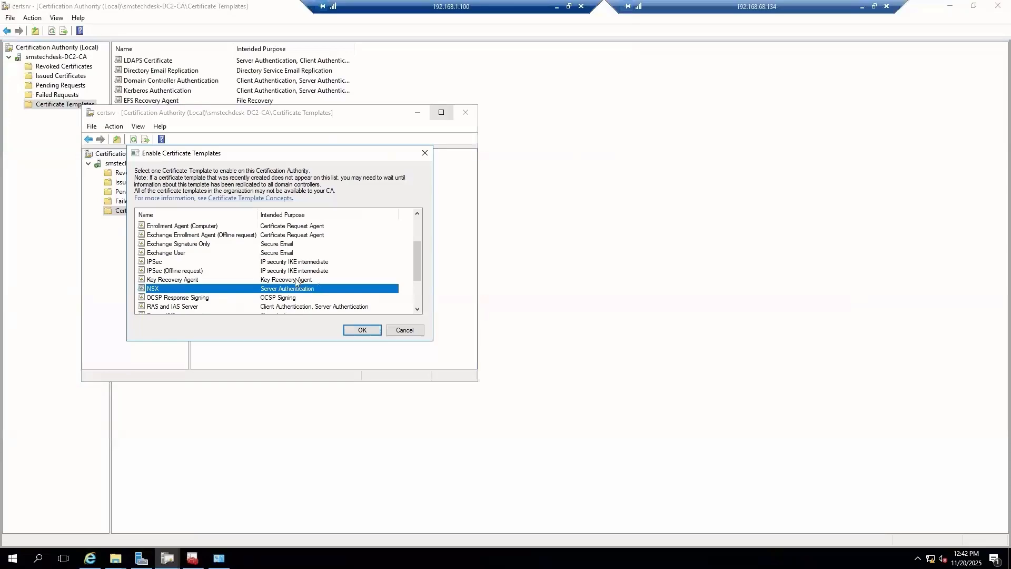
left_click(363, 330)
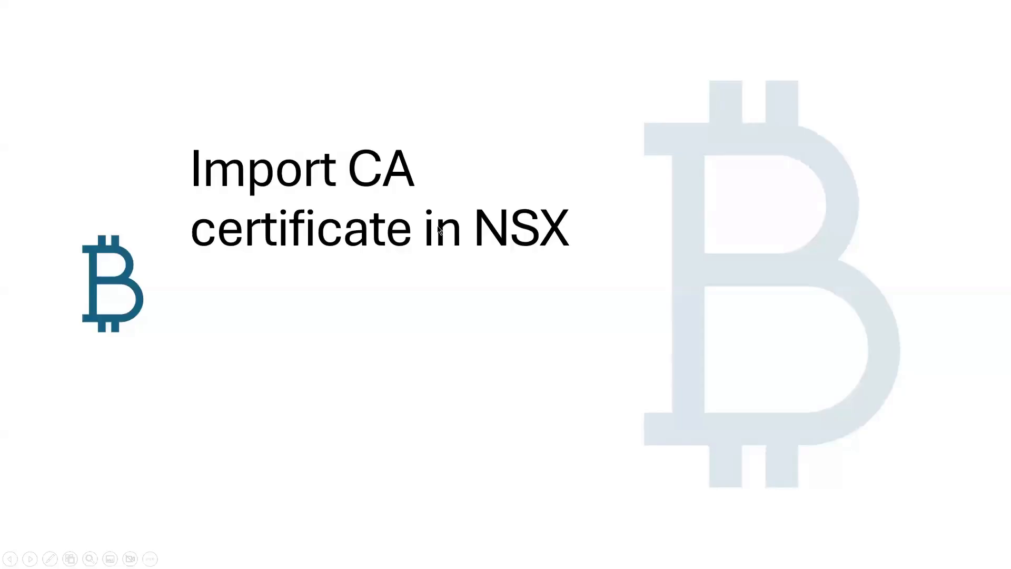
left_click(441, 225)
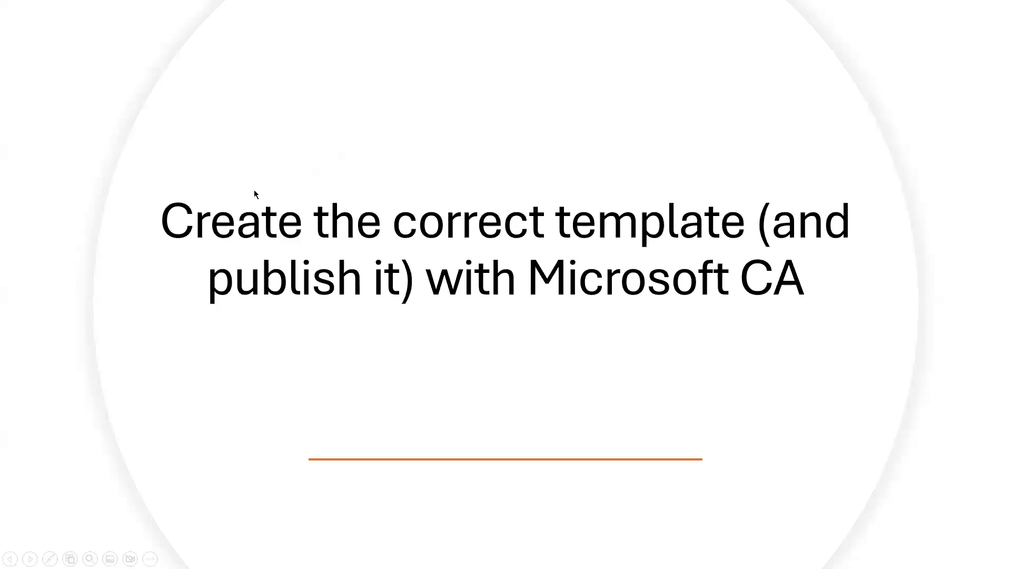
left_click(477, 290)
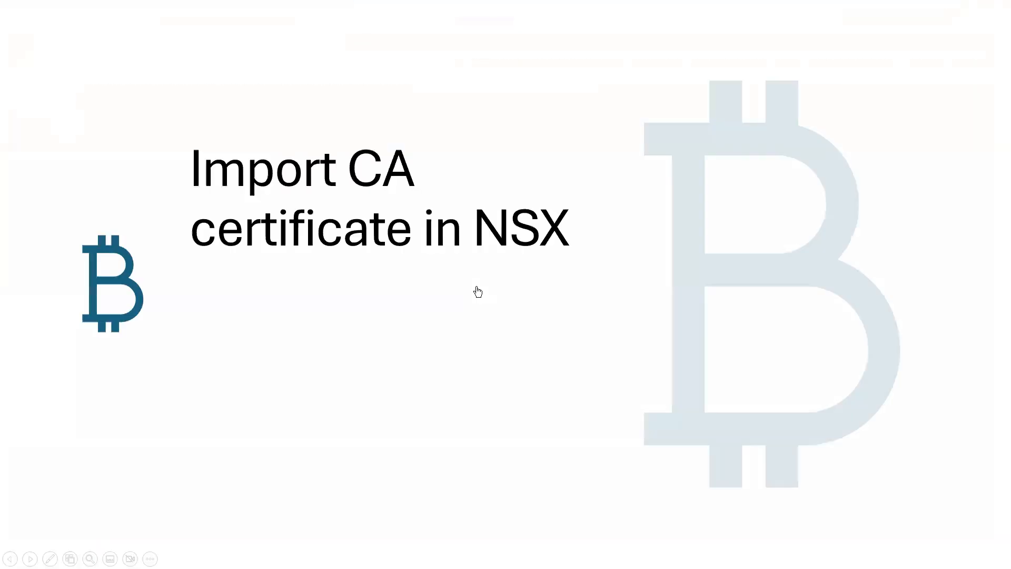
left_click(478, 292)
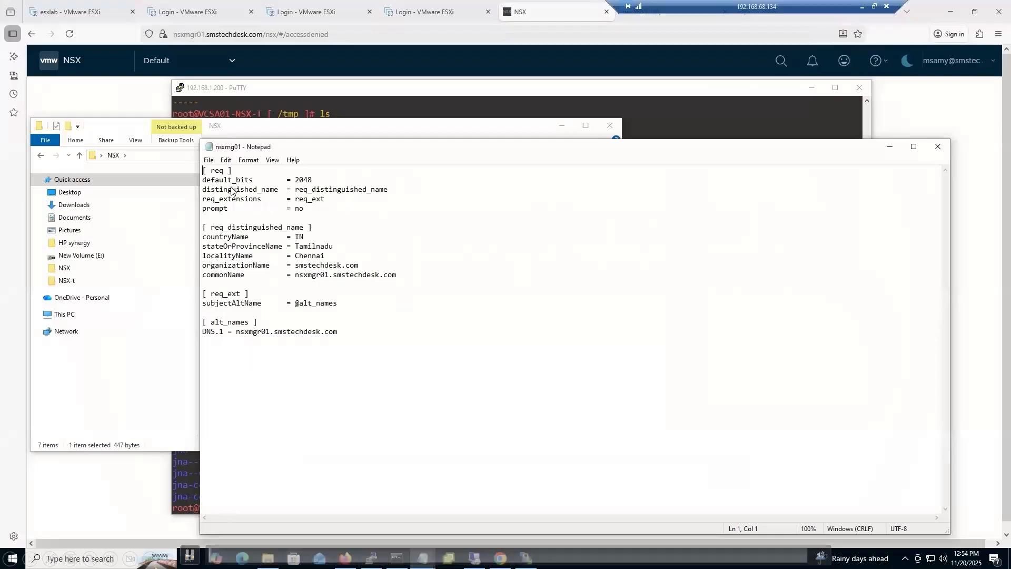
Step: In the nsxmg01 request configuration in Notepad, remove the blank lines before the req_distinguished_name, req_ext and alt_names sections
left_click(203, 216)
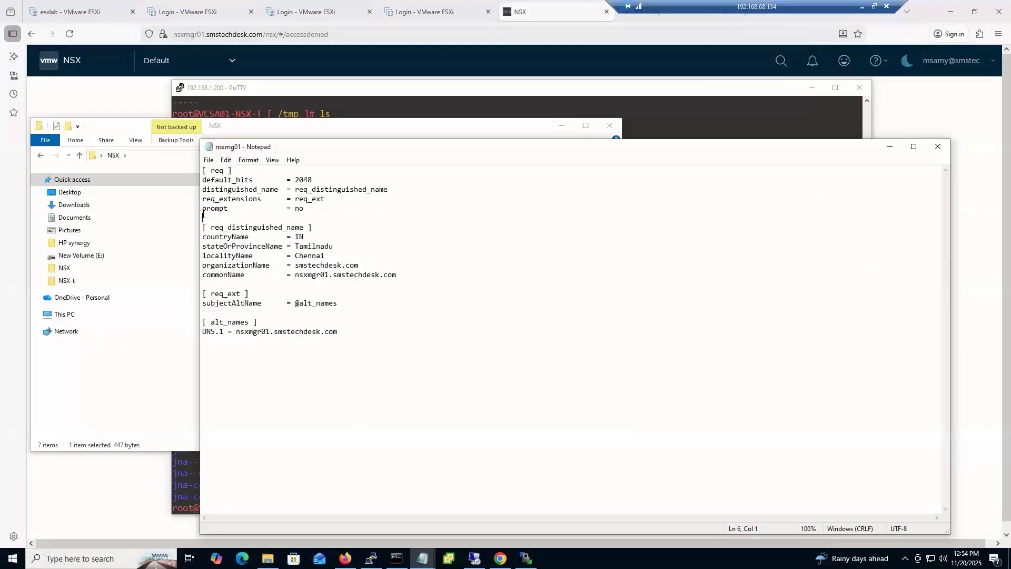
key("Delete")
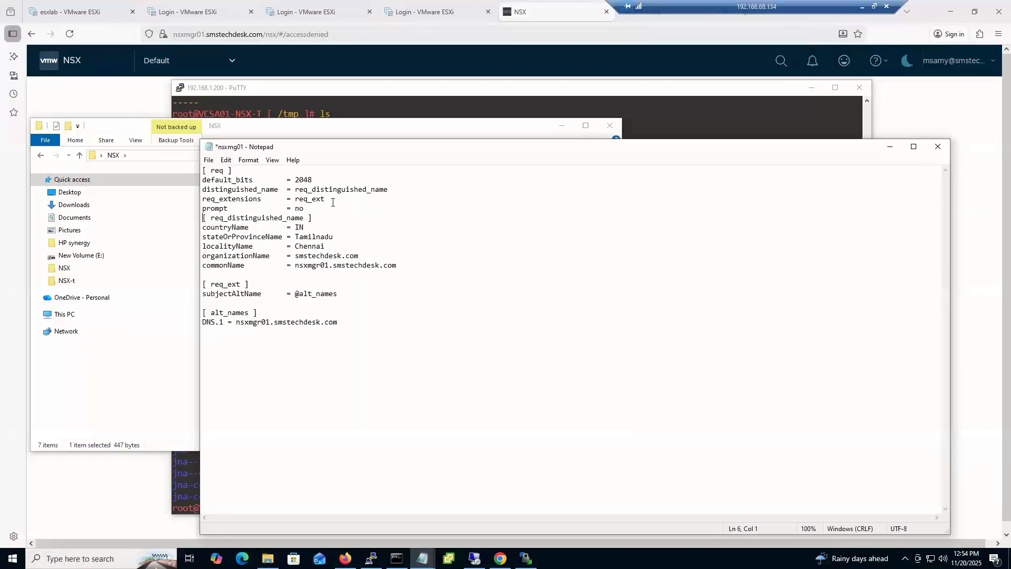
key("Down")
key("Down")
key("Down")
key("Down")
key("Delete")
key("Down")
key("Down")
key("Delete")
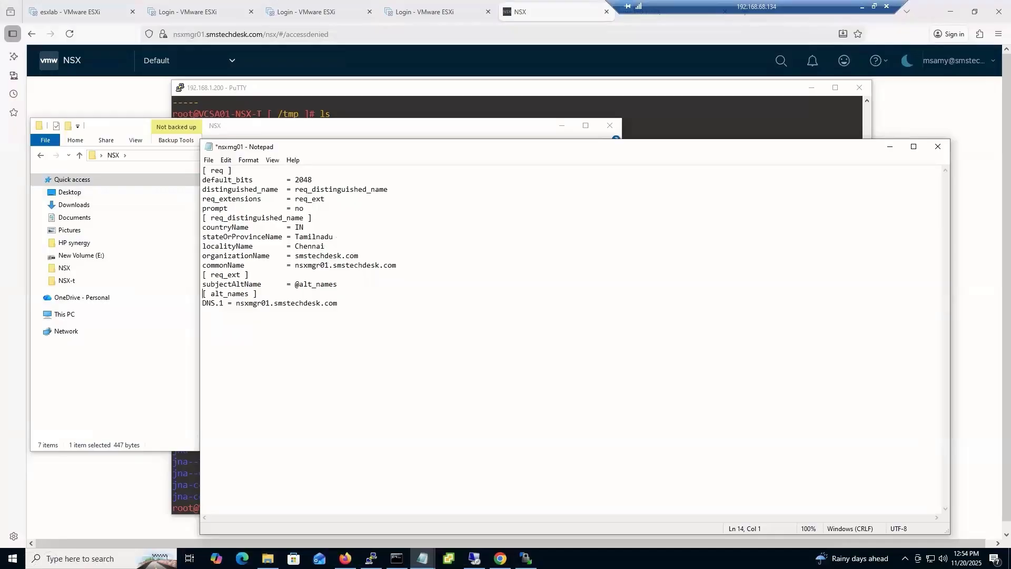
Step: Save the edited nsxmg01 certificate request configuration file under its existing name
left_click(209, 159)
left_click(227, 207)
left_click(516, 267)
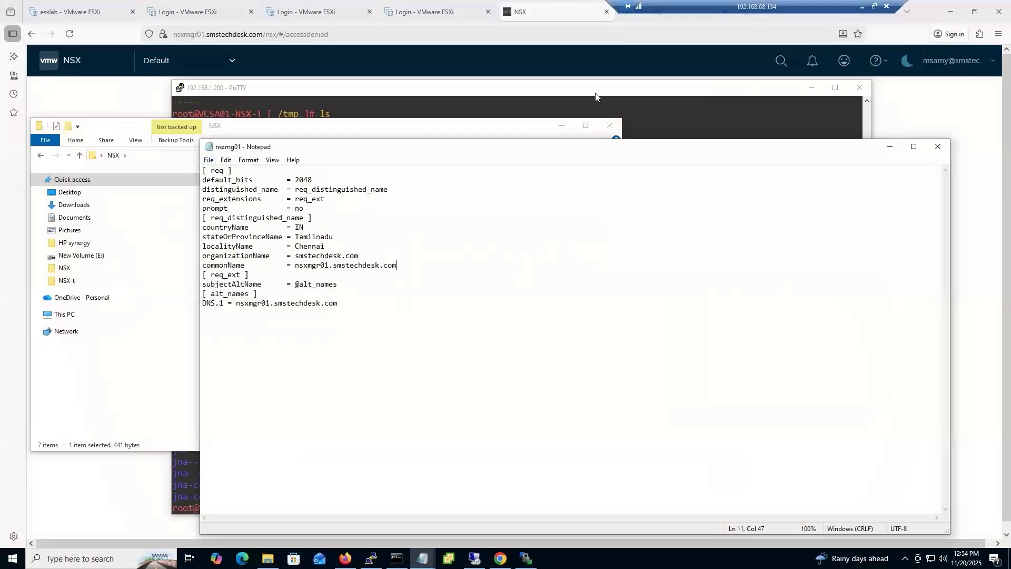